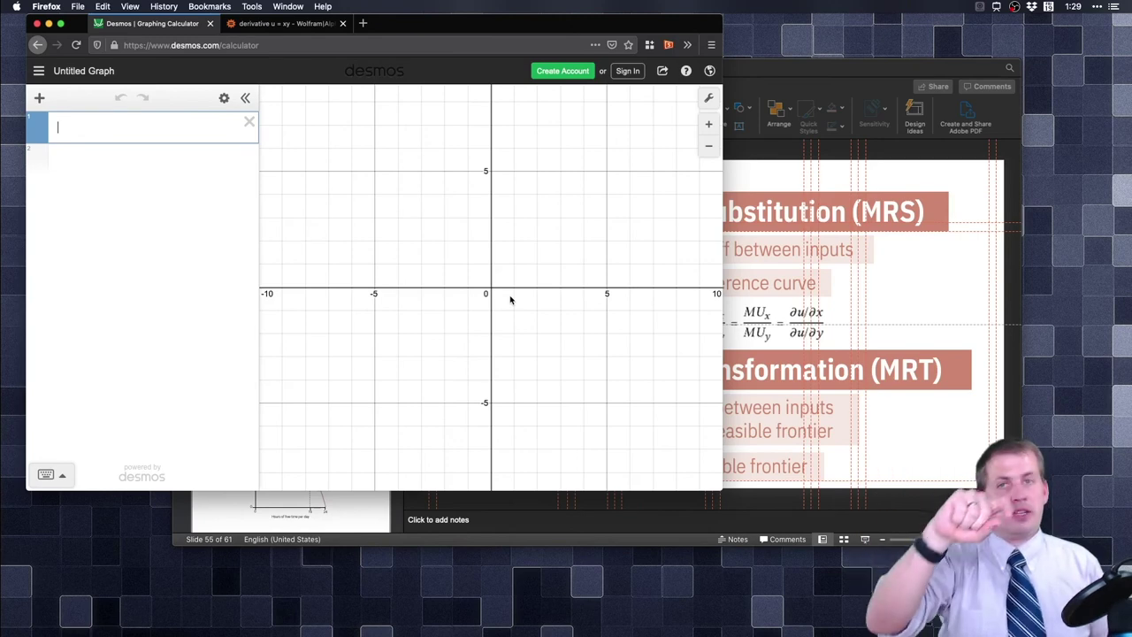
Graph the budget line y = -.5x + 10 and frame both of its axis intercepts
{"action": "type", "text": "y"}
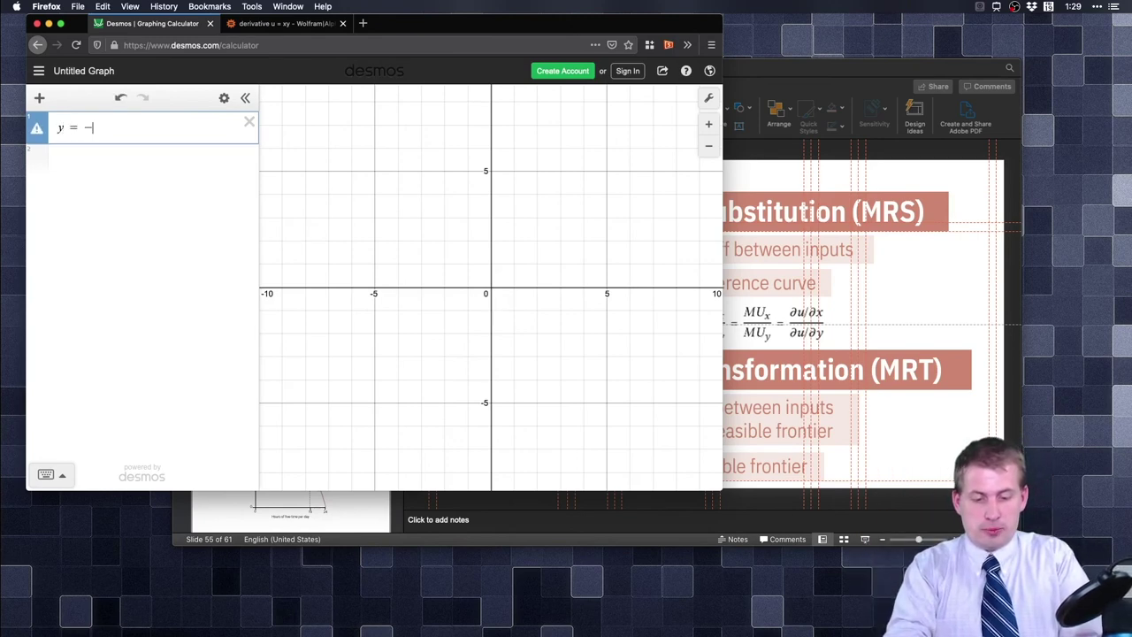
{"action": "type", "text": "=-.5x+10"}
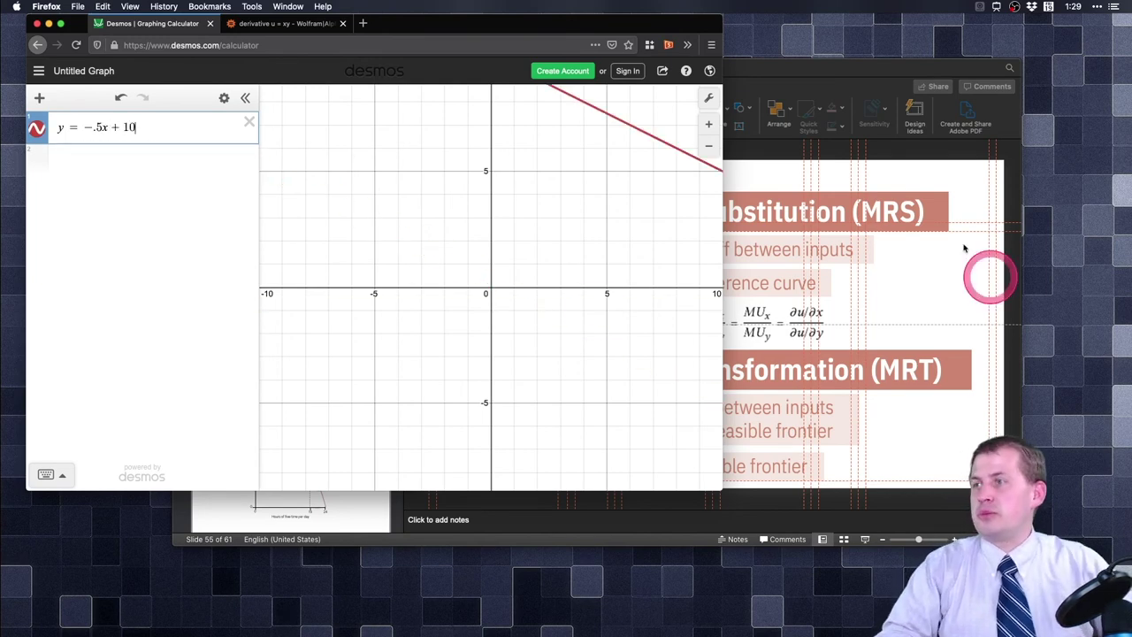
{"action": "left_click", "coordinate": [710, 146]}
{"action": "left_click", "coordinate": [710, 148]}
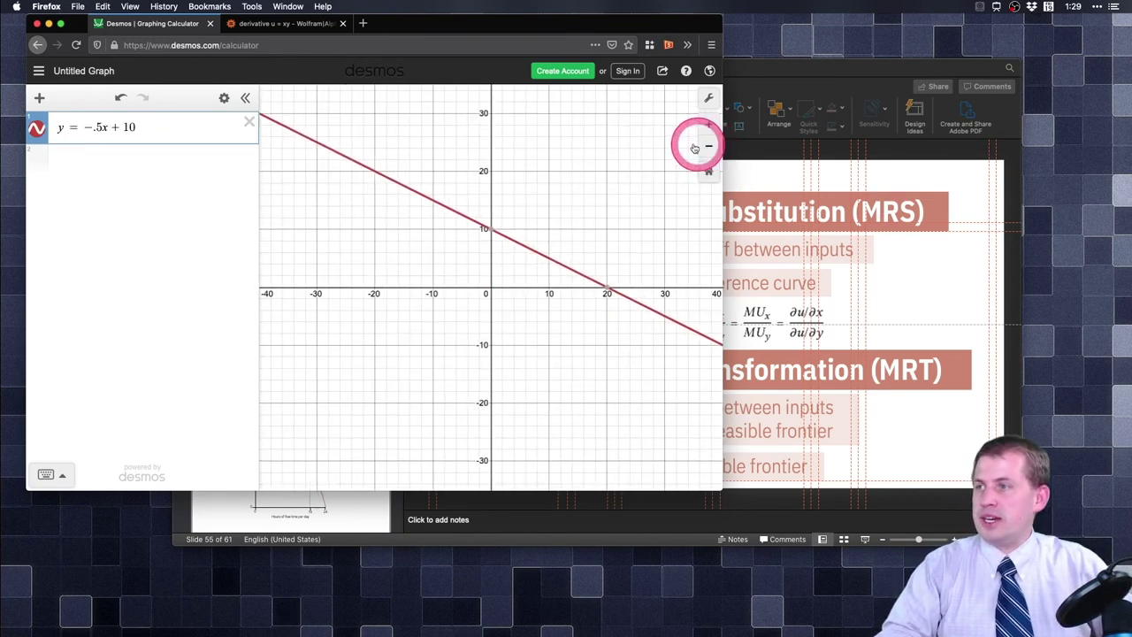
{"action": "left_click_drag", "start_coordinate": [592, 177], "coordinate": [425, 207]}
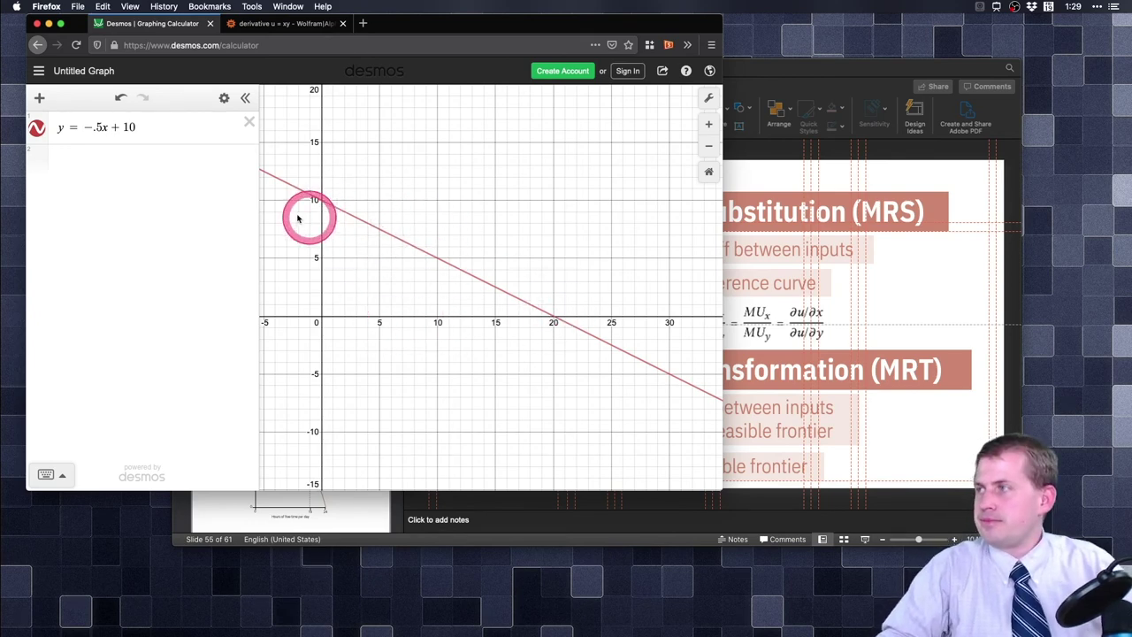
Switch to the PowerPoint deck and open slide 60 with the waffle and calzone prices, utility function and budget
{"action": "left_click", "coordinate": [100, 156]}
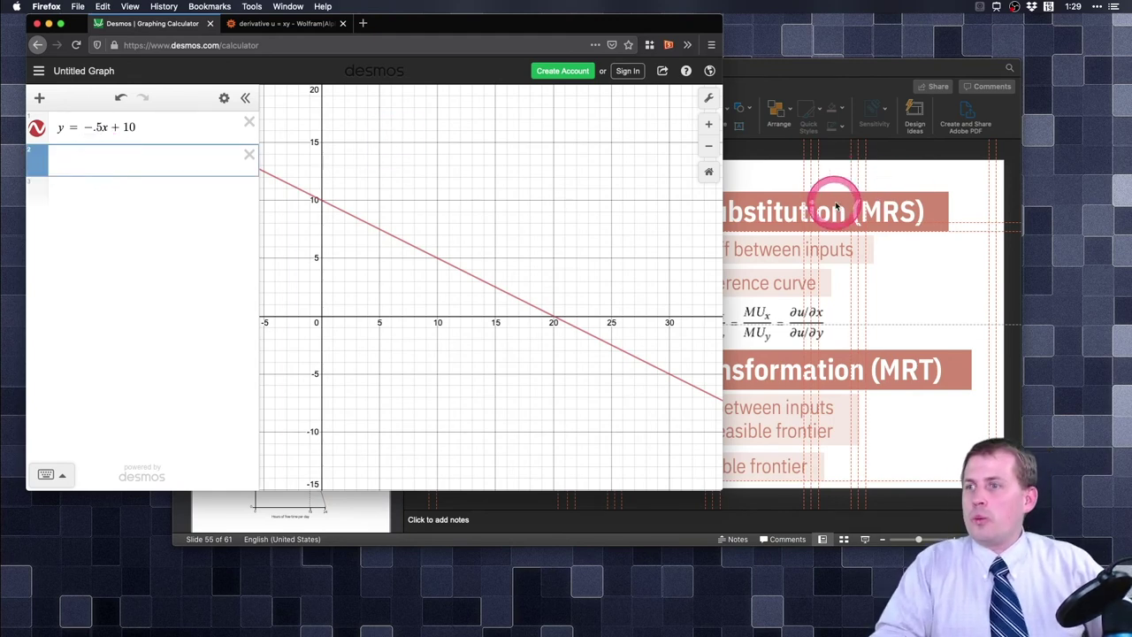
{"action": "left_click", "coordinate": [897, 303]}
{"action": "scroll", "coordinate": [328, 380], "scroll_direction": "down", "scroll_amount": 8}
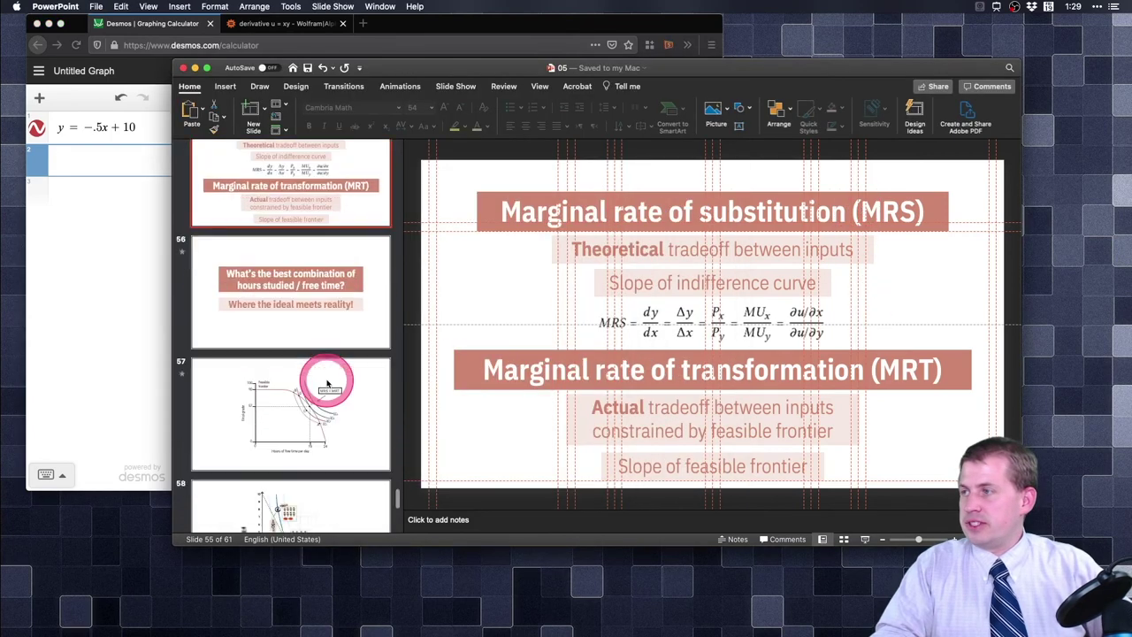
{"action": "left_click", "coordinate": [333, 461]}
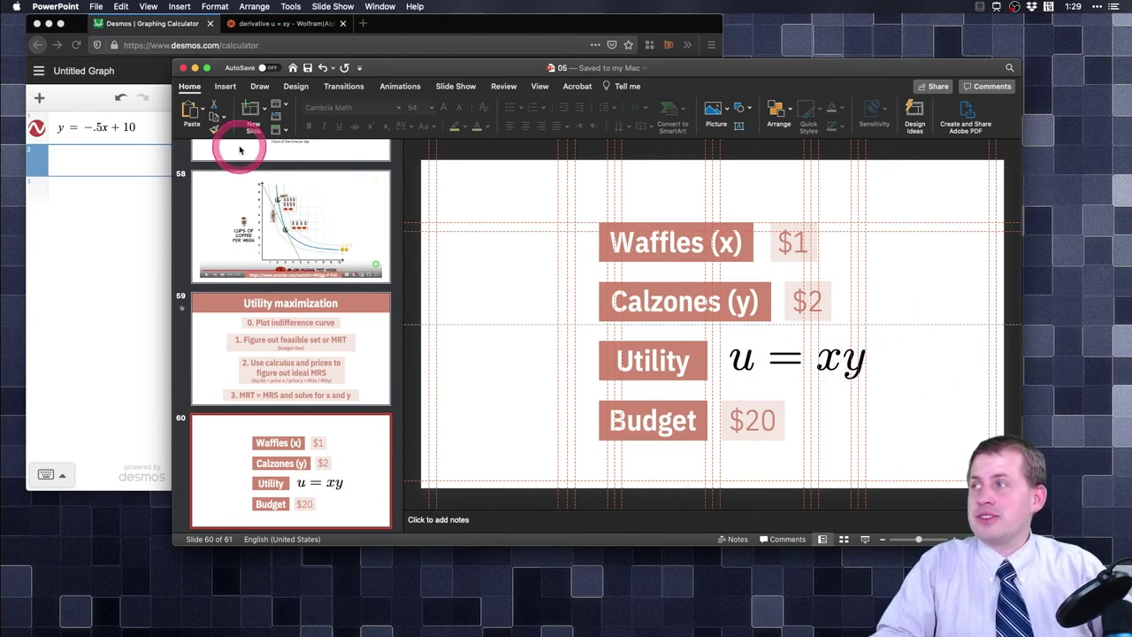
Return to the Desmos graph and add the indifference curves 60 = xy and 10 = xy below the budget line
{"action": "left_click", "coordinate": [101, 172]}
{"action": "left_click", "coordinate": [141, 157]}
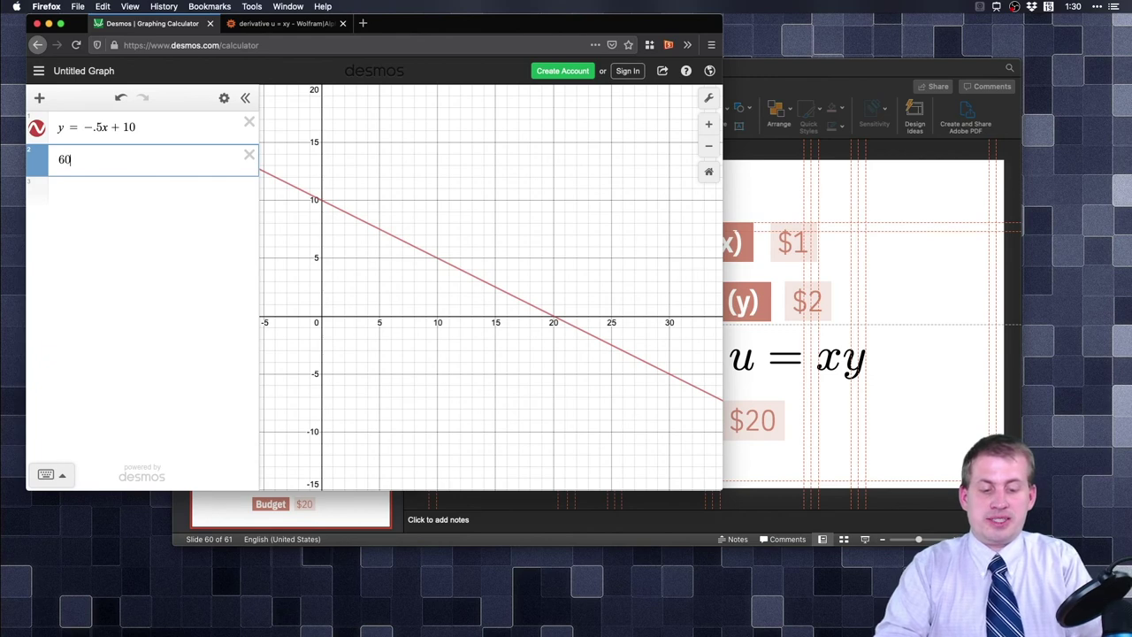
{"action": "type", "text": "y"}
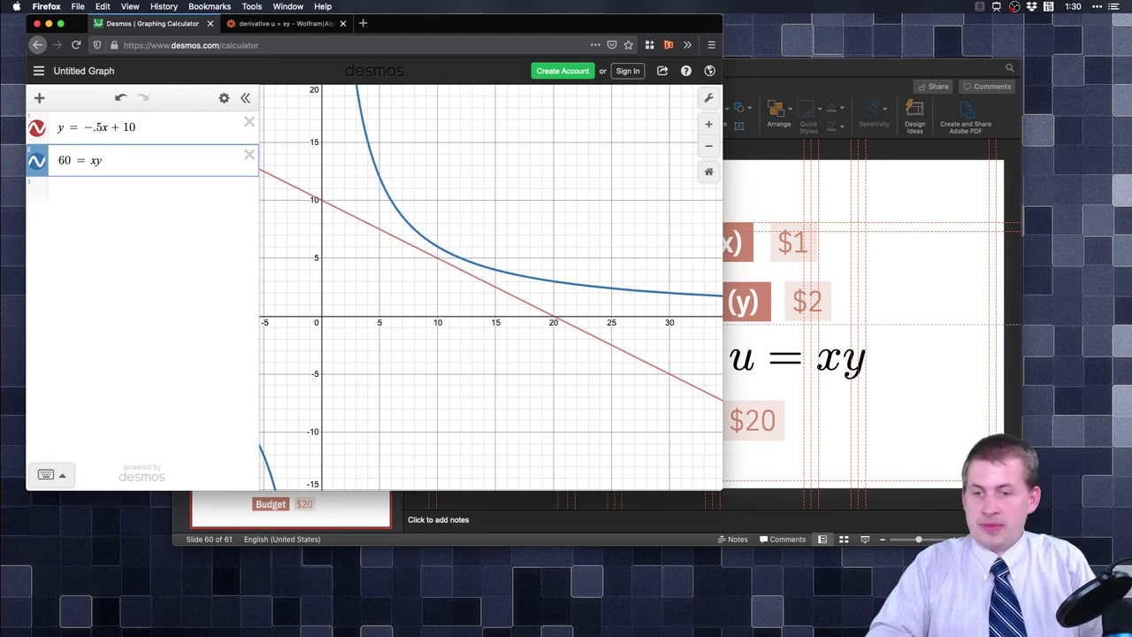
{"action": "key", "text": "Return"}
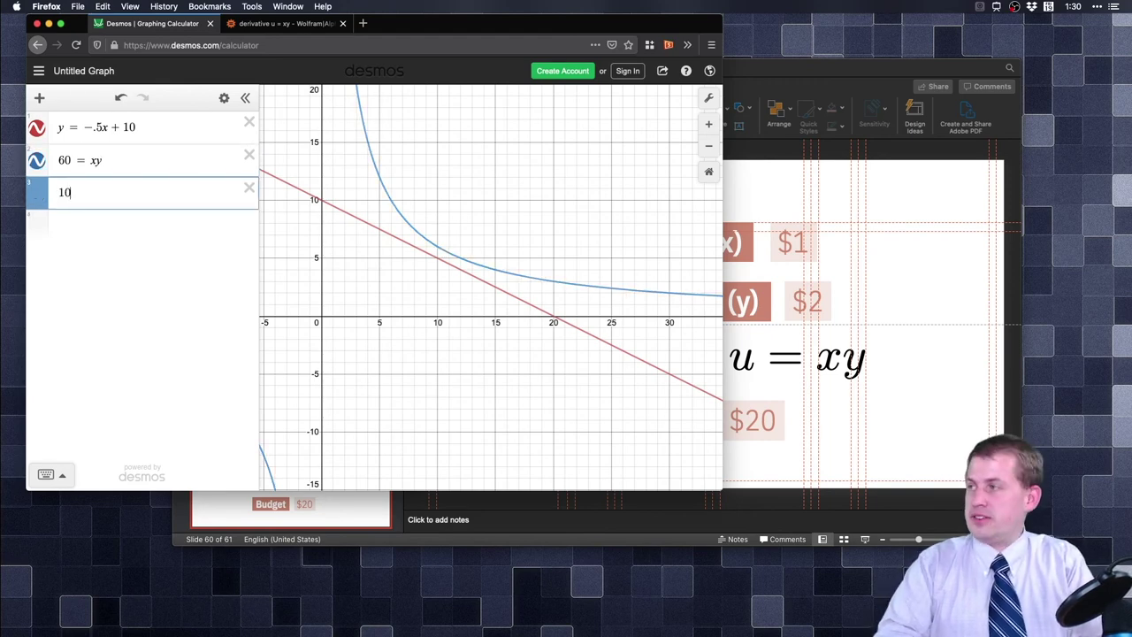
{"action": "type", "text": "10 = xy"}
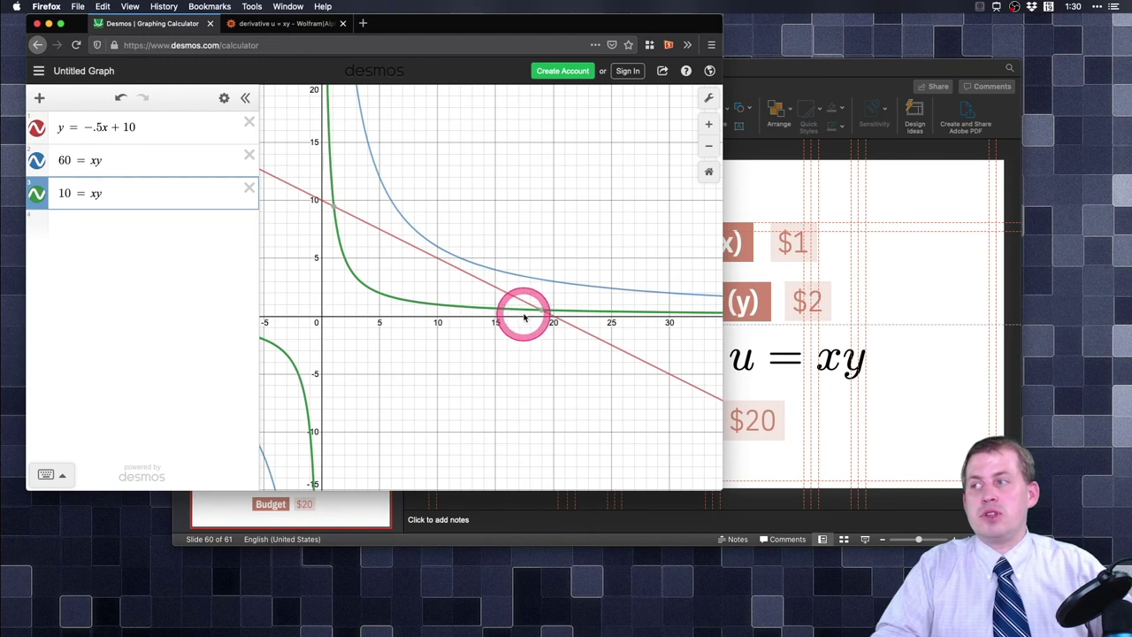
Trace the 60 = xy curve and compare its position with the budget line
{"action": "left_click", "coordinate": [375, 173]}
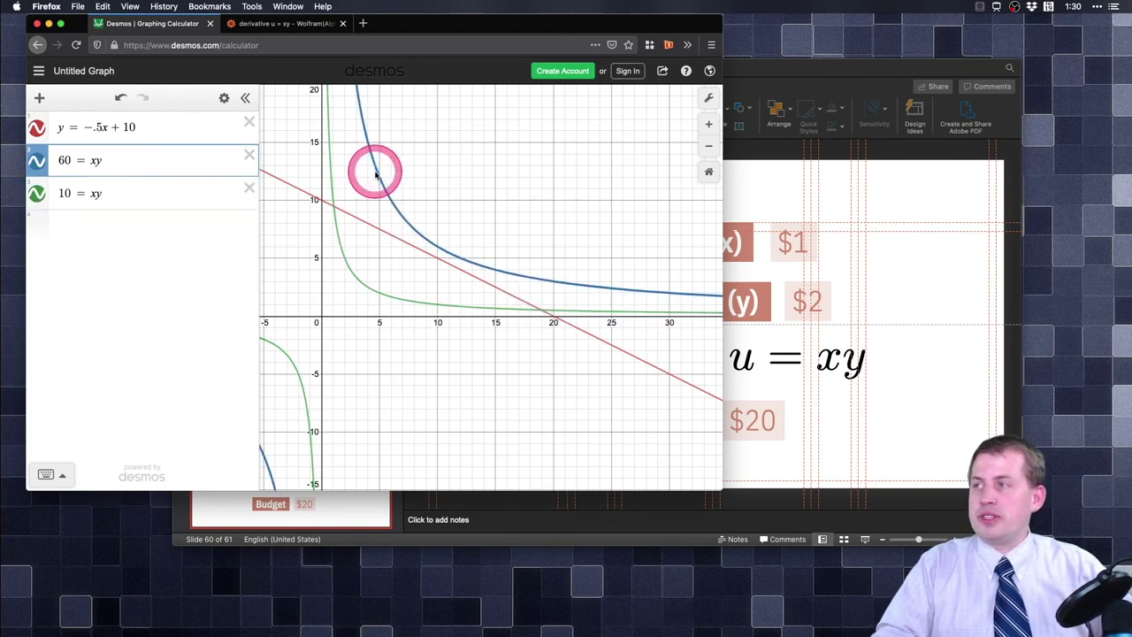
{"action": "mouse_move", "coordinate": [375, 174]}
{"action": "left_mouse_down"}
{"action": "mouse_move", "coordinate": [516, 268]}
{"action": "mouse_move", "coordinate": [584, 274]}
{"action": "mouse_move", "coordinate": [512, 274]}
{"action": "left_mouse_up"}
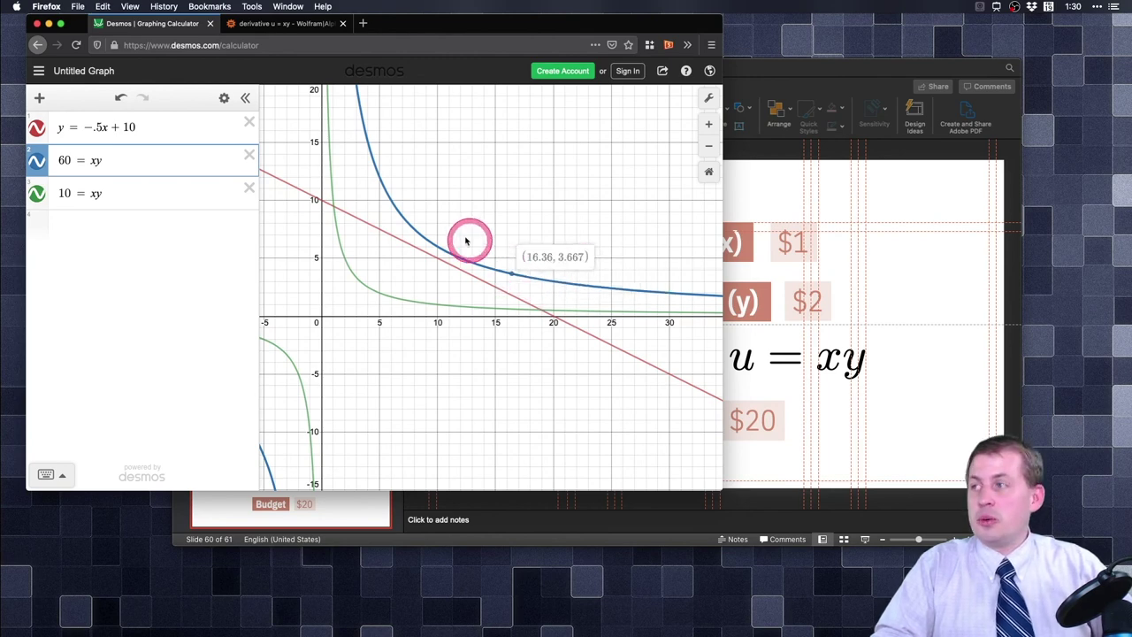
{"action": "mouse_move", "coordinate": [466, 241]}
{"action": "left_mouse_down"}
{"action": "mouse_move", "coordinate": [380, 152]}
{"action": "mouse_move", "coordinate": [362, 106]}
{"action": "mouse_move", "coordinate": [386, 202]}
{"action": "mouse_move", "coordinate": [440, 248]}
{"action": "mouse_move", "coordinate": [398, 201]}
{"action": "mouse_move", "coordinate": [445, 267]}
{"action": "mouse_move", "coordinate": [502, 282]}
{"action": "mouse_move", "coordinate": [483, 283]}
{"action": "left_mouse_up"}
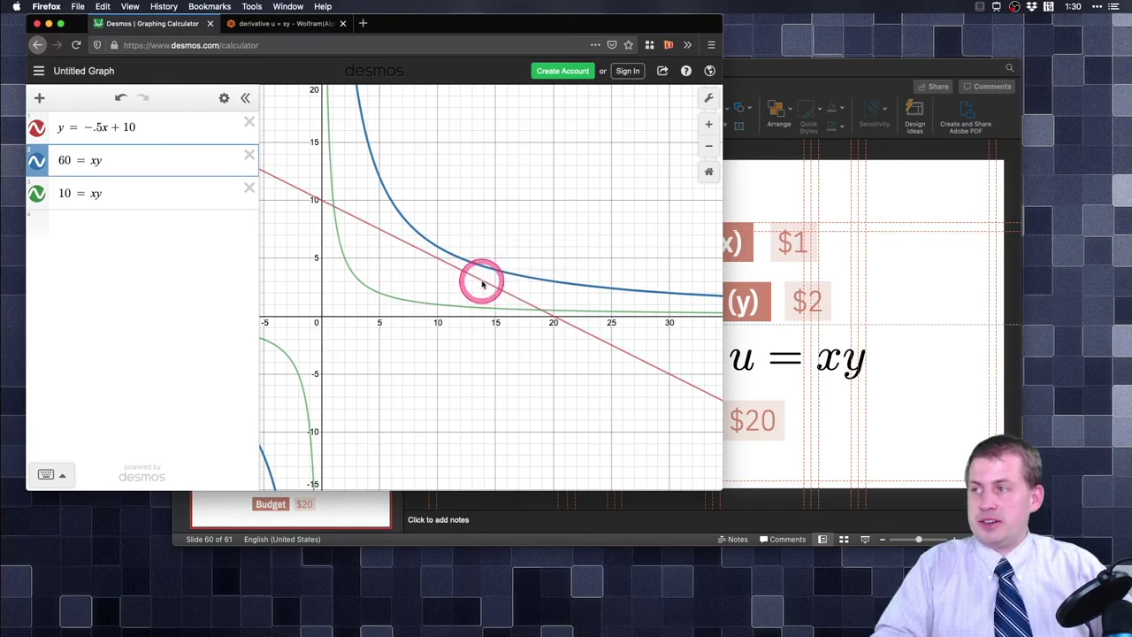
{"action": "left_click", "coordinate": [483, 283]}
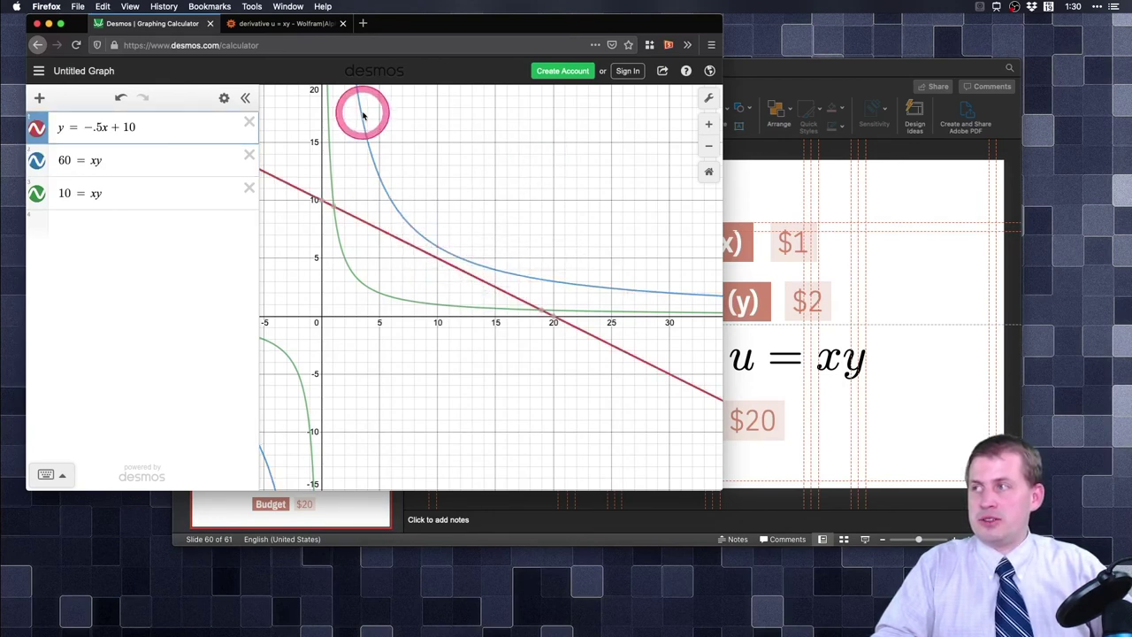
{"action": "mouse_move", "coordinate": [362, 115]}
{"action": "left_mouse_down"}
{"action": "mouse_move", "coordinate": [387, 207]}
{"action": "mouse_move", "coordinate": [552, 311]}
{"action": "mouse_move", "coordinate": [278, 374]}
{"action": "mouse_move", "coordinate": [422, 203]}
{"action": "mouse_move", "coordinate": [448, 239]}
{"action": "mouse_move", "coordinate": [430, 258]}
{"action": "mouse_move", "coordinate": [445, 257]}
{"action": "mouse_move", "coordinate": [32, 140]}
{"action": "left_mouse_up"}
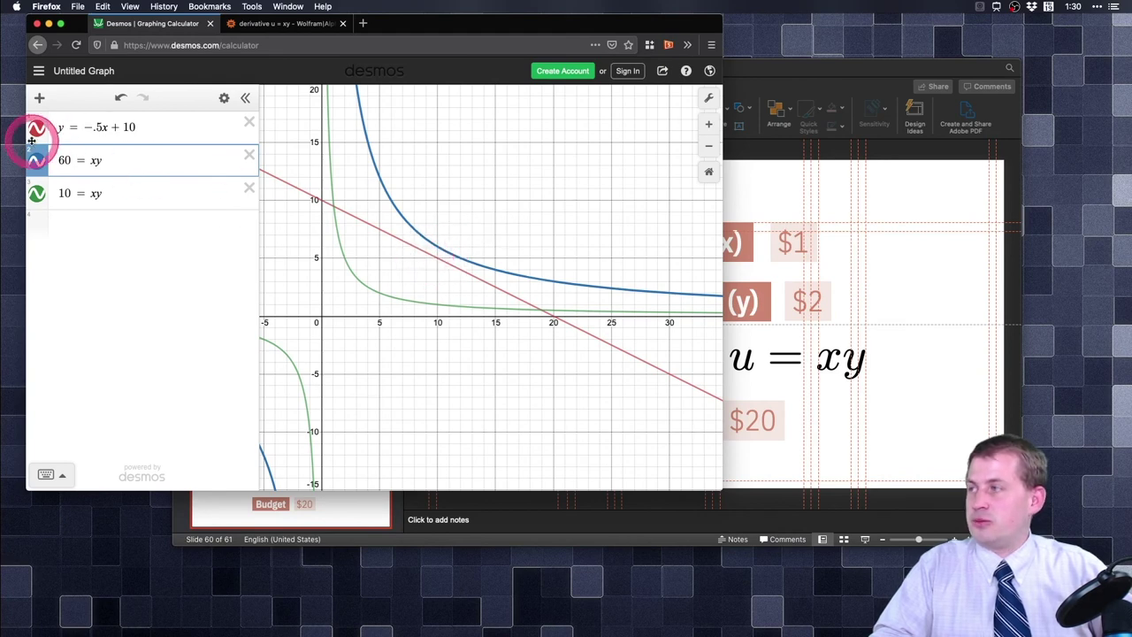
Change the utility level of the 60 = xy curve to 50
{"action": "left_click", "coordinate": [67, 160]}
{"action": "left_click", "coordinate": [219, 235]}
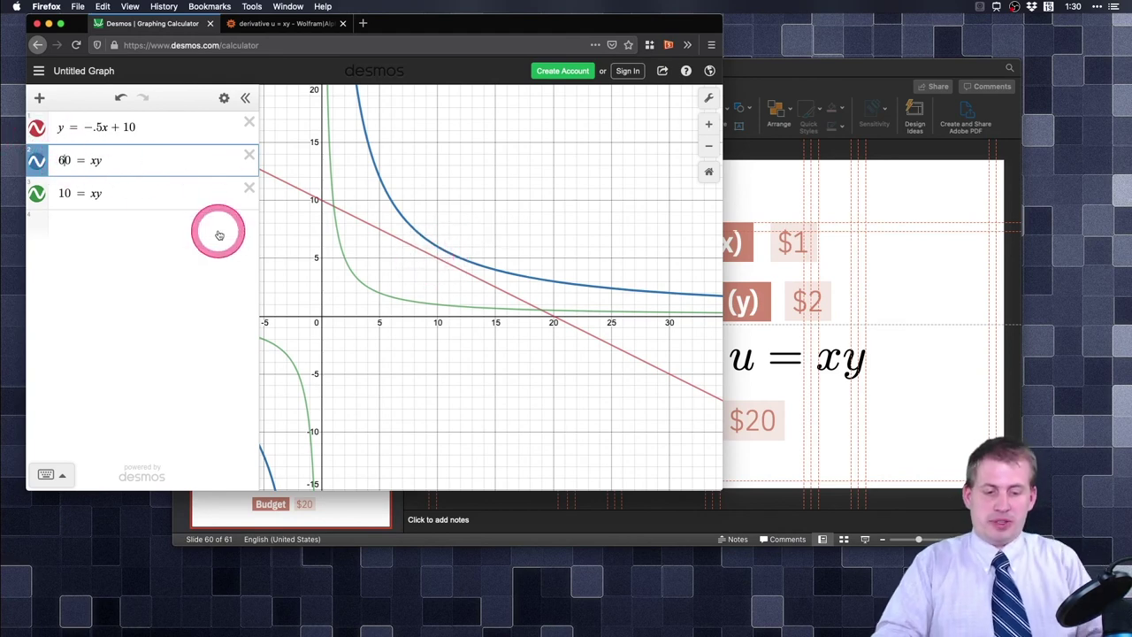
{"action": "key", "text": "BackSpace"}
{"action": "type", "text": "5"}
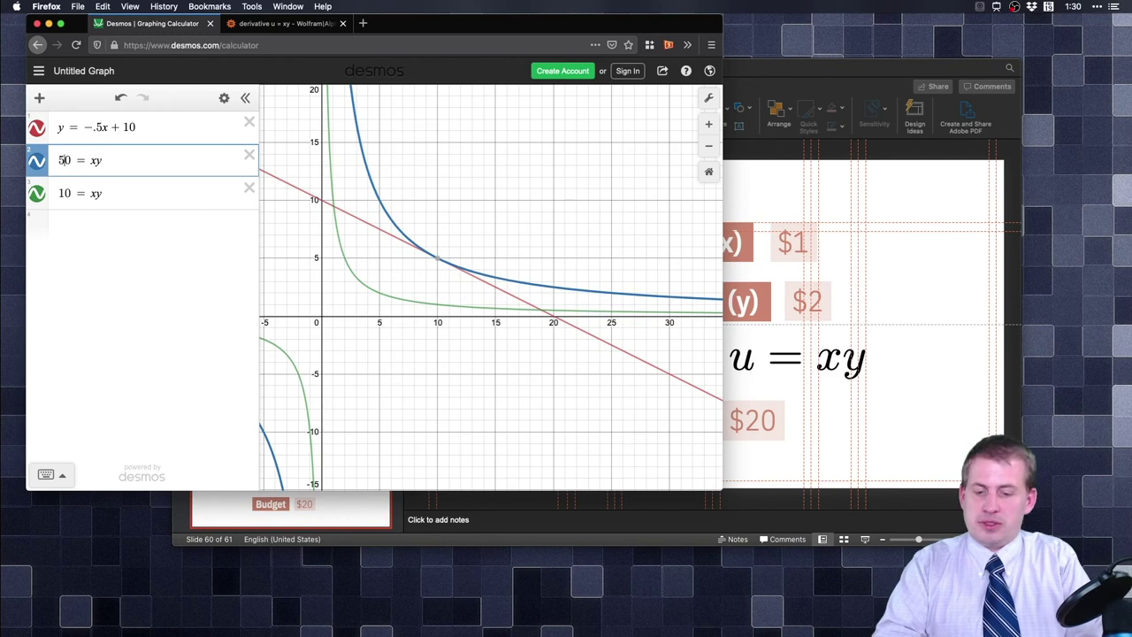
Try utility levels of 40 and 30 in the second expression, and set it back to 50 = xy
{"action": "key", "text": "BackSpace"}
{"action": "type", "text": "4"}
{"action": "key", "text": "BackSpace"}
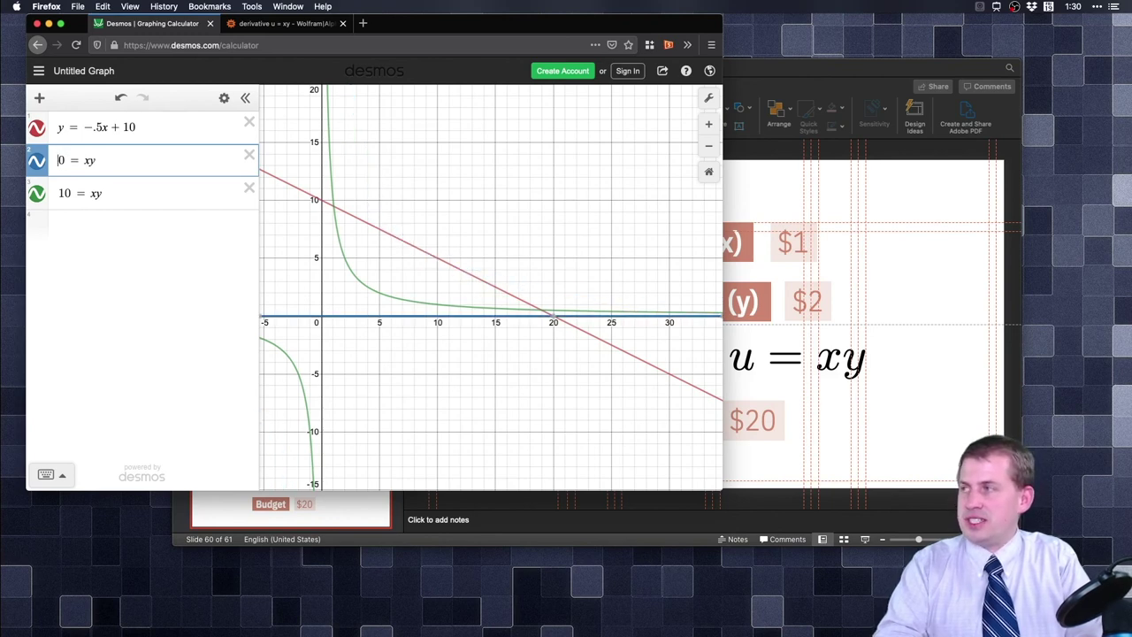
{"action": "type", "text": "4"}
{"action": "key", "text": "BackSpace"}
{"action": "type", "text": "33"}
{"action": "key", "text": "BackSpace"}
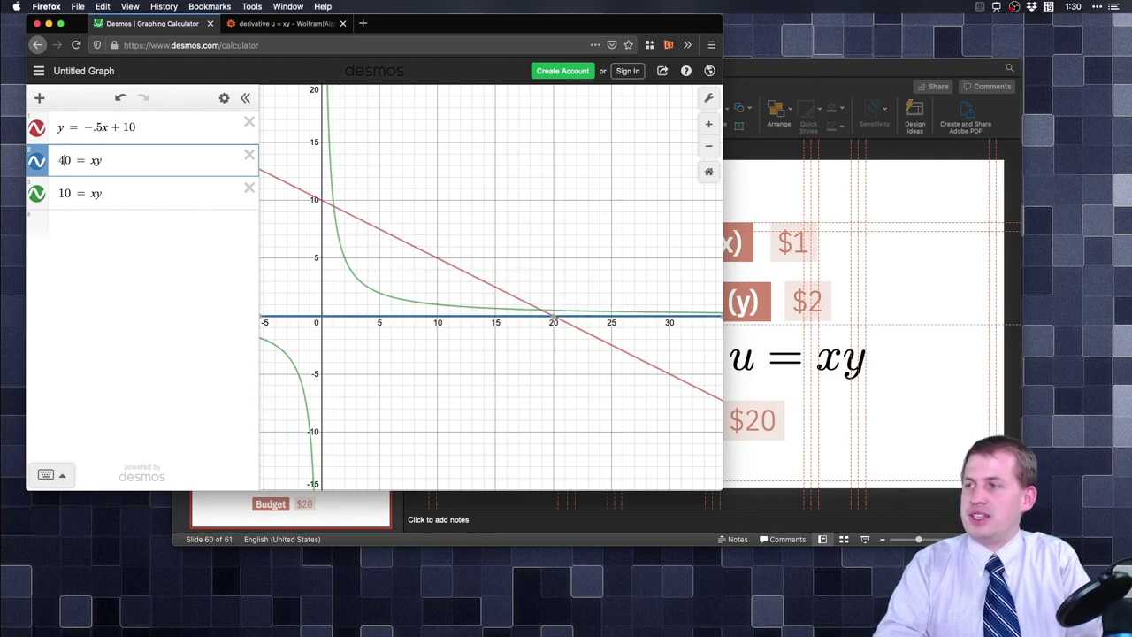
{"action": "type", "text": "3"}
{"action": "key", "text": "BackSpace"}
{"action": "type", "text": "5"}
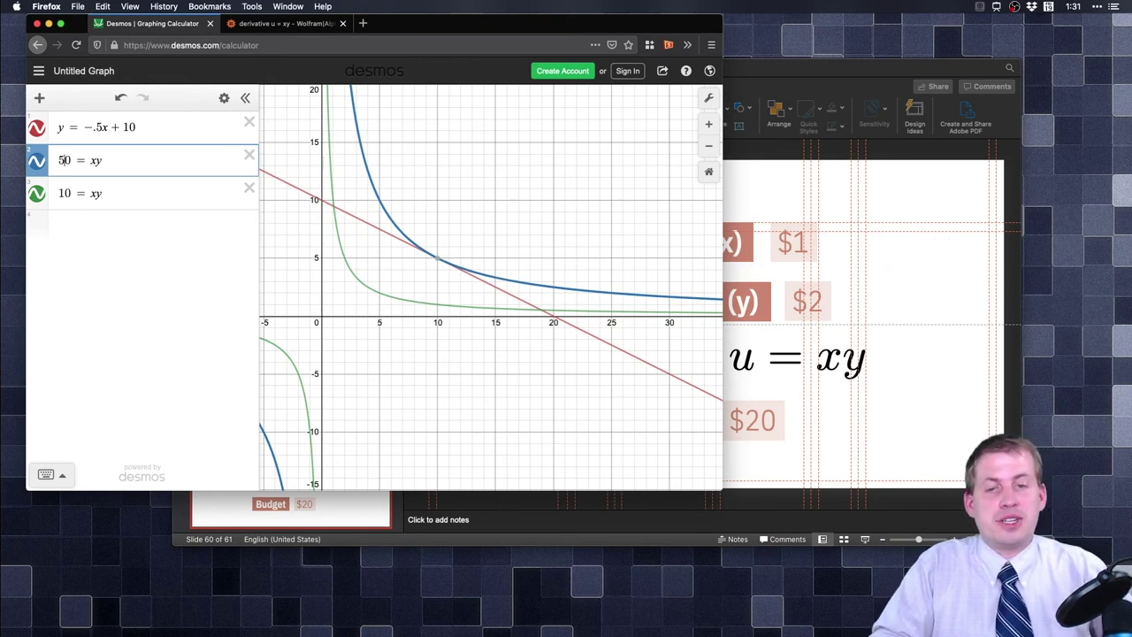
Delete both indifference curves and graph the line y = 1/2 x below the budget line
{"action": "left_click", "coordinate": [249, 156]}
{"action": "left_click", "coordinate": [250, 156]}
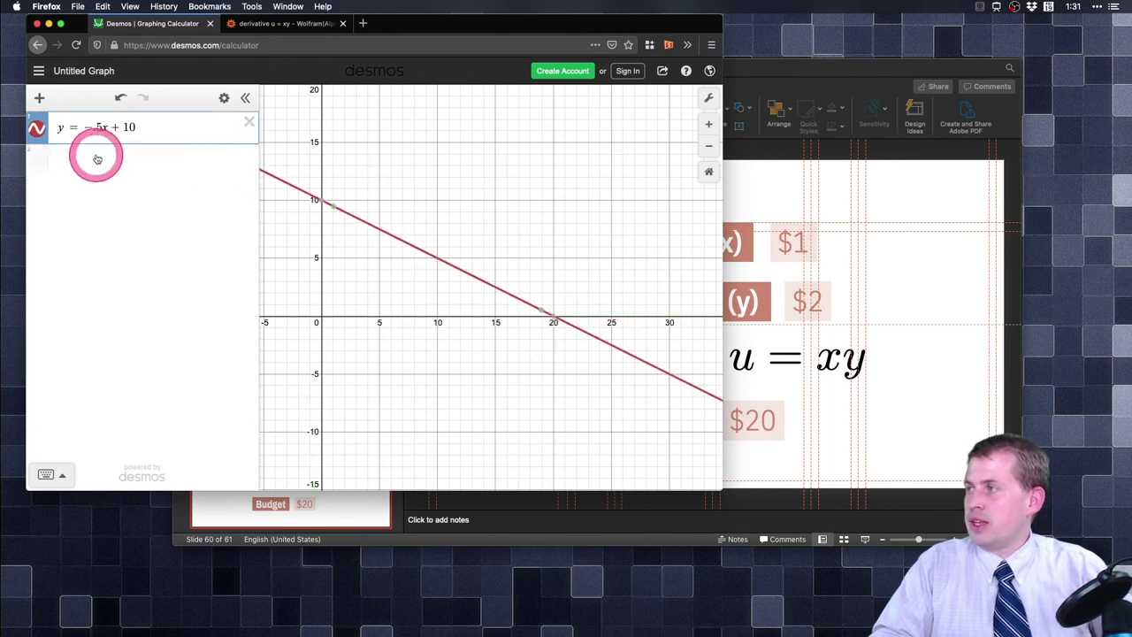
{"action": "left_click", "coordinate": [97, 158]}
{"action": "type", "text": "y "}
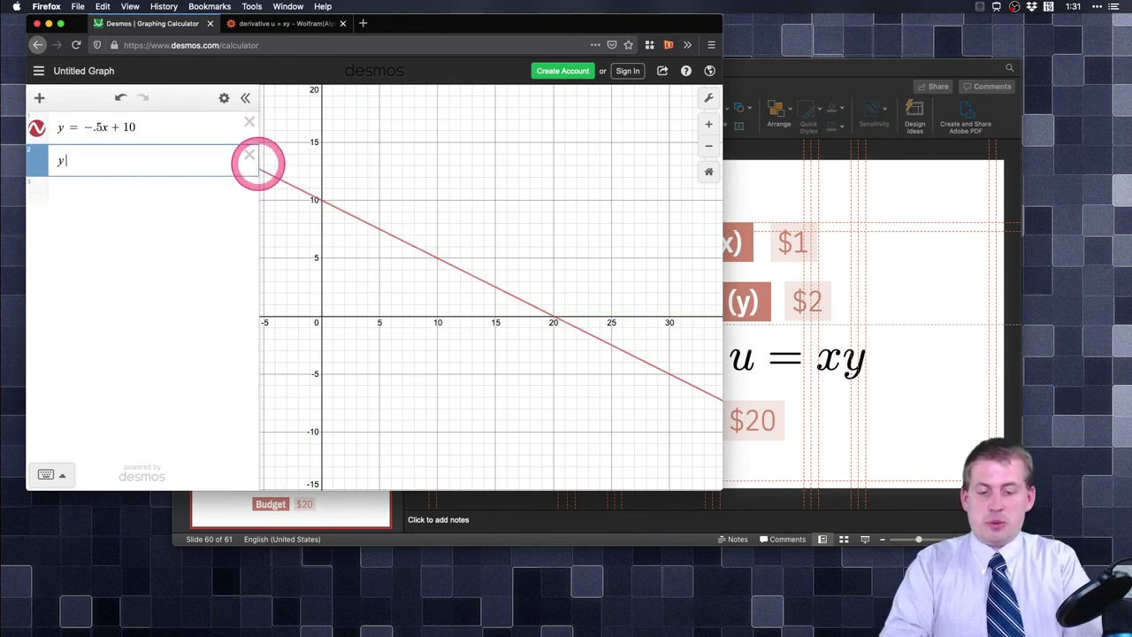
{"action": "type", "text": "= 1/2"}
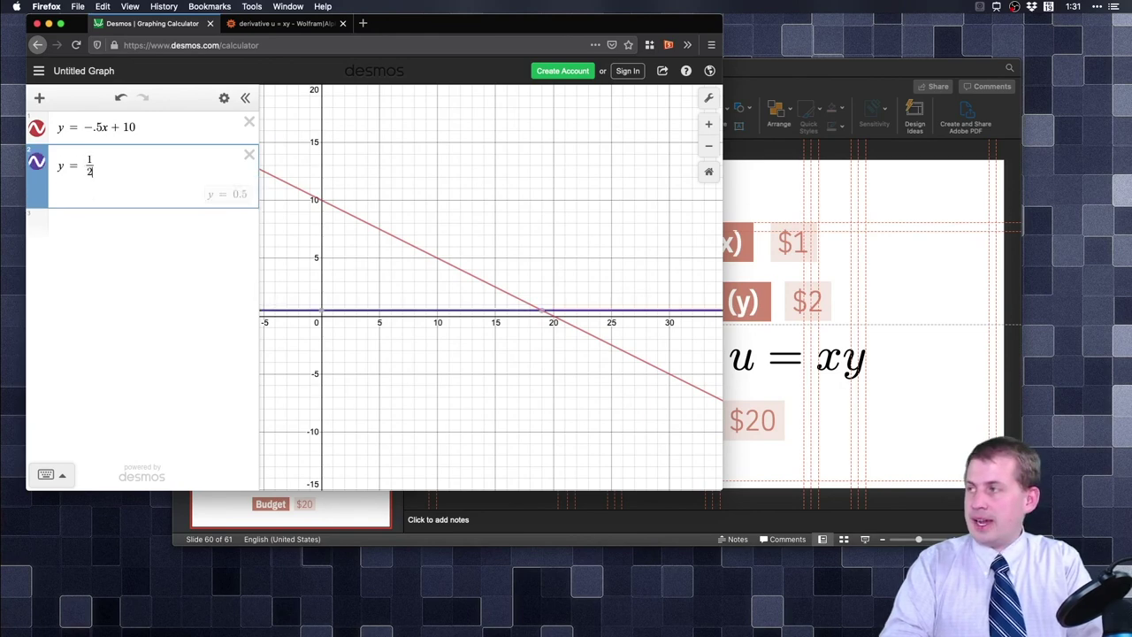
{"action": "key", "text": "Return"}
{"action": "type", "text": "x"}
{"action": "key", "text": "BackSpace"}
{"action": "key", "text": "BackSpace"}
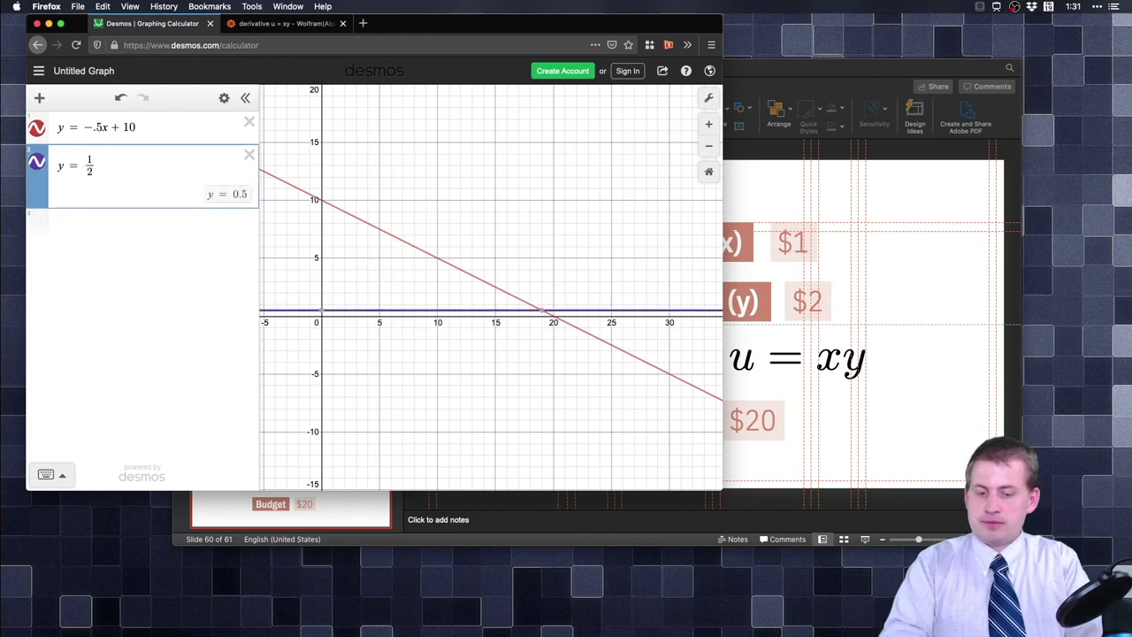
{"action": "type", "text": "x"}
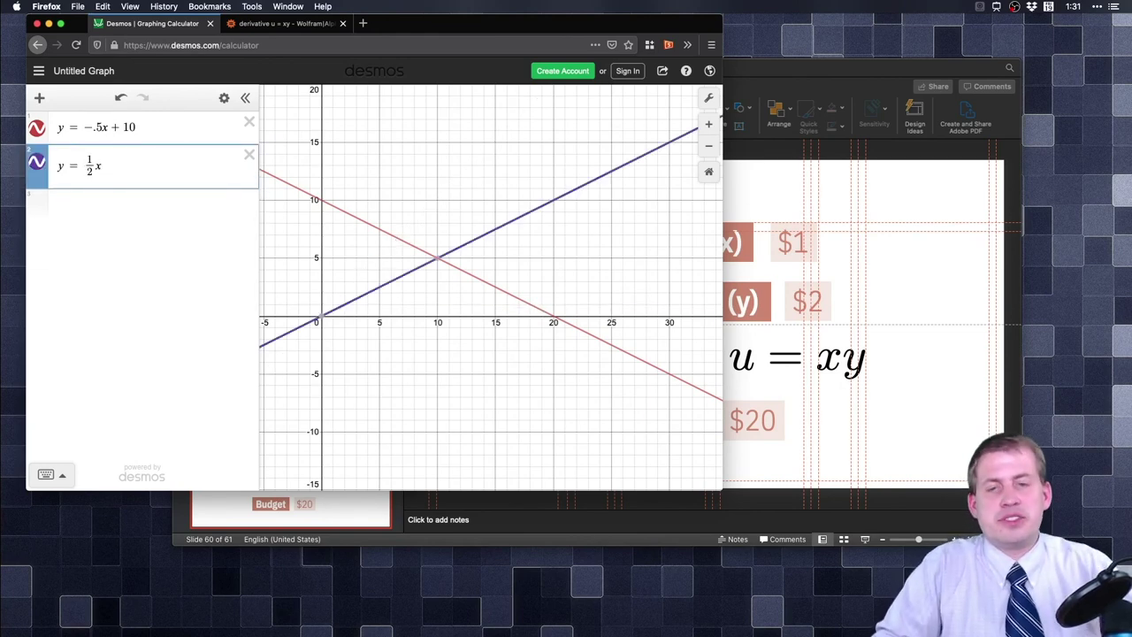
Display the coordinates of the intersection of the budget line and y = 1/2 x
{"action": "left_click", "coordinate": [553, 158]}
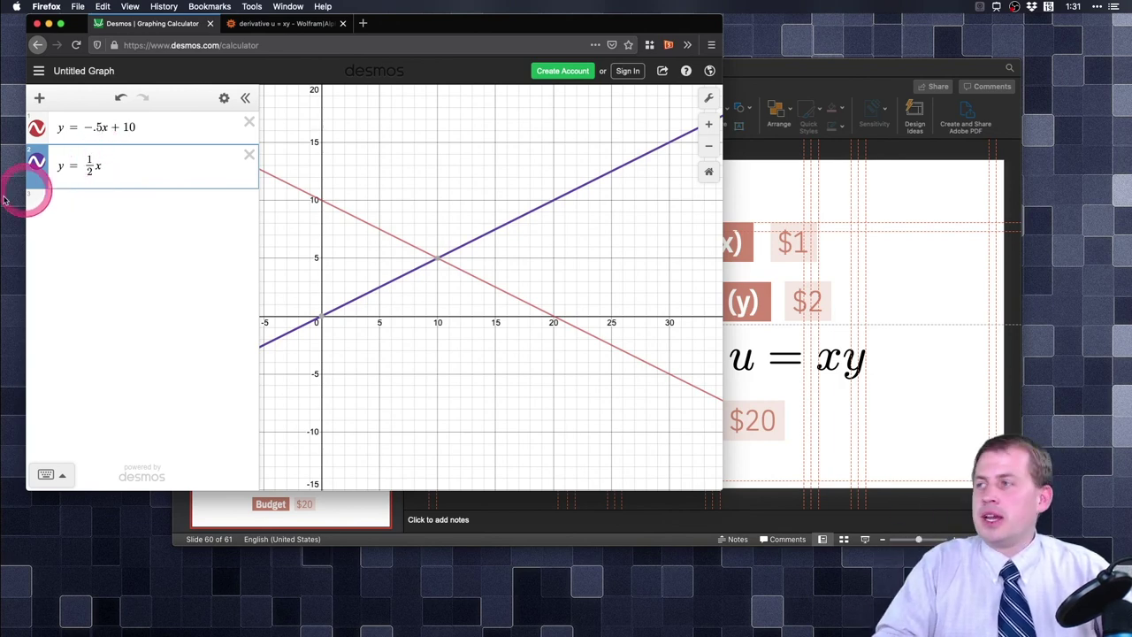
{"action": "left_click", "coordinate": [437, 259]}
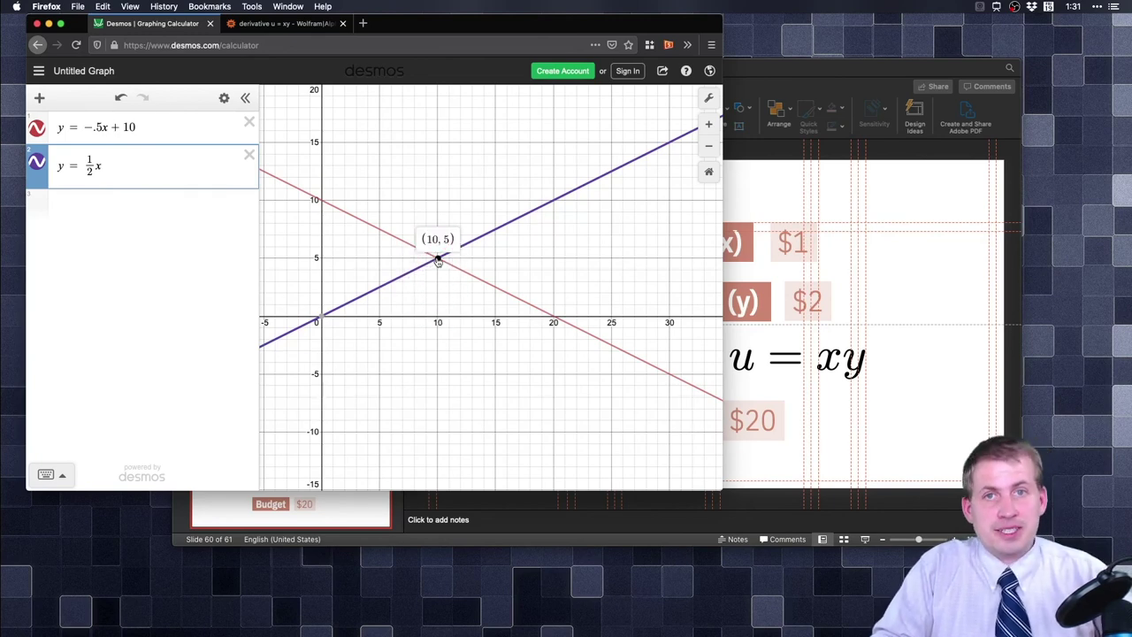
{"action": "mouse_move", "coordinate": [439, 262]}
{"action": "left_mouse_down"}
{"action": "mouse_move", "coordinate": [442, 316]}
{"action": "mouse_move", "coordinate": [442, 260]}
{"action": "mouse_move", "coordinate": [349, 263]}
{"action": "mouse_move", "coordinate": [443, 262]}
{"action": "left_mouse_up"}
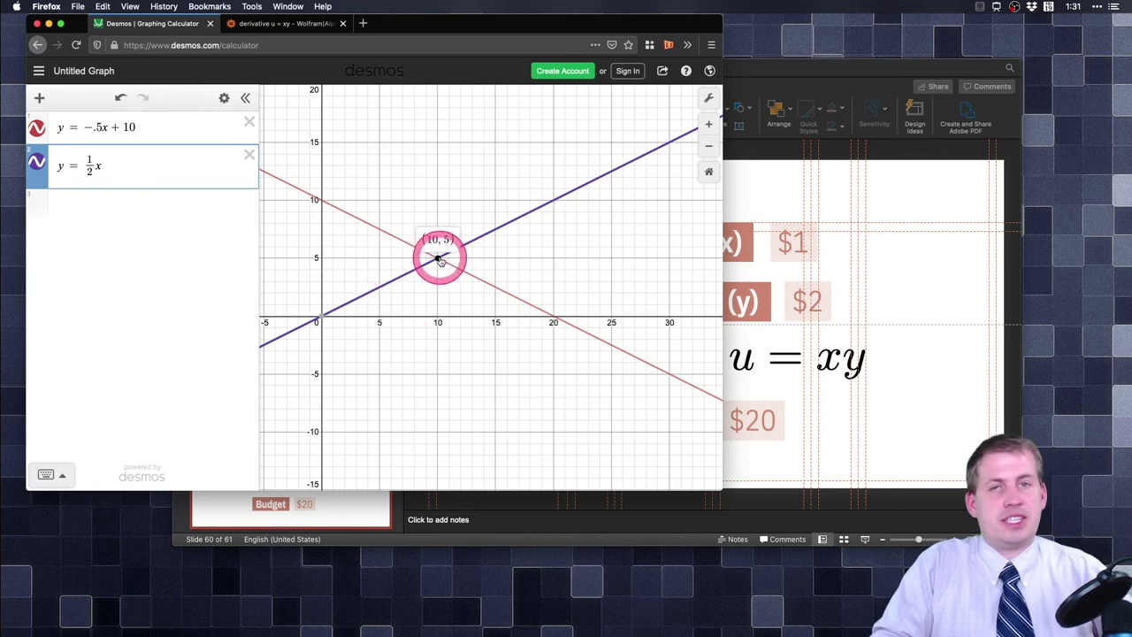
{"action": "left_click", "coordinate": [440, 260]}
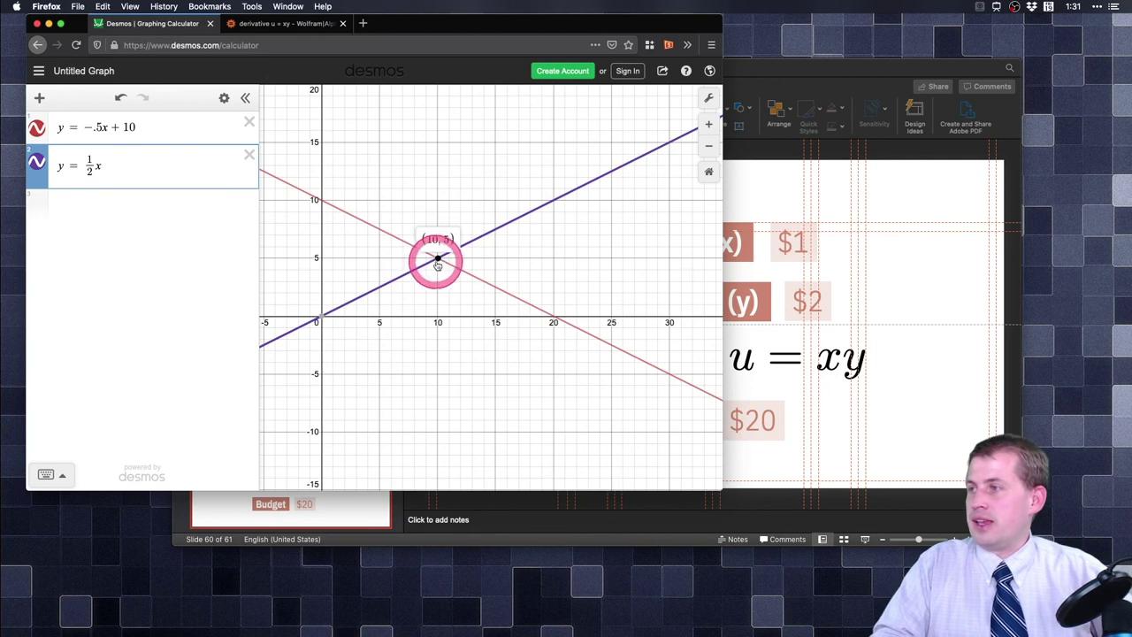
{"action": "left_click_drag", "start_coordinate": [440, 260], "coordinate": [216, 208]}
Add the indifference curve 50 = xy as the third expression and follow it past the budget line
{"action": "left_click", "coordinate": [68, 203]}
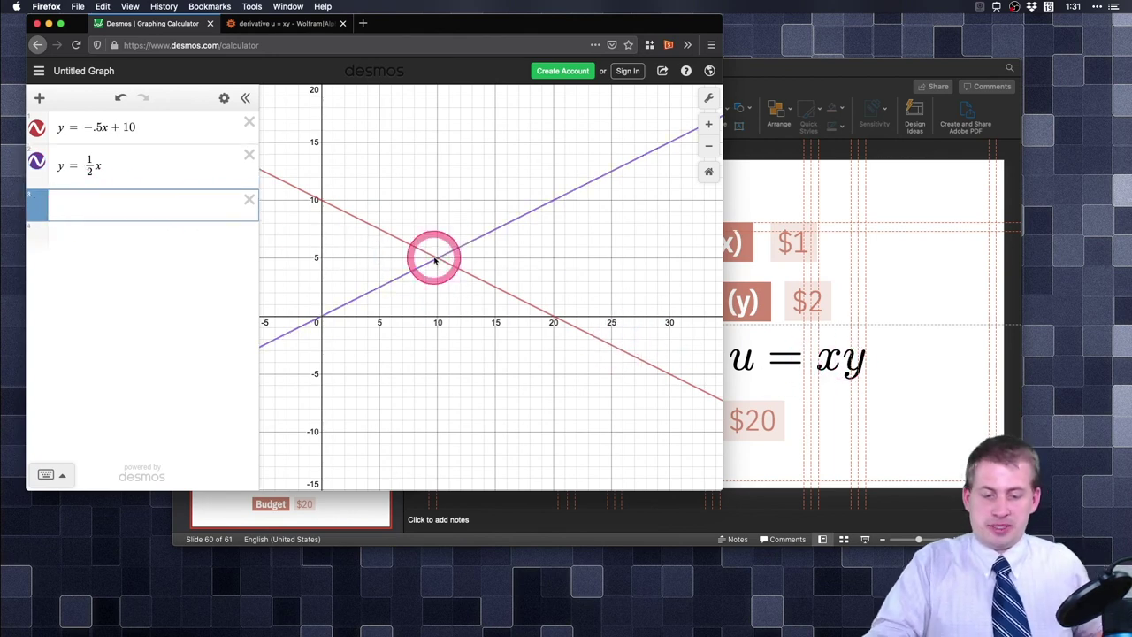
{"action": "type", "text": "50 = xy"}
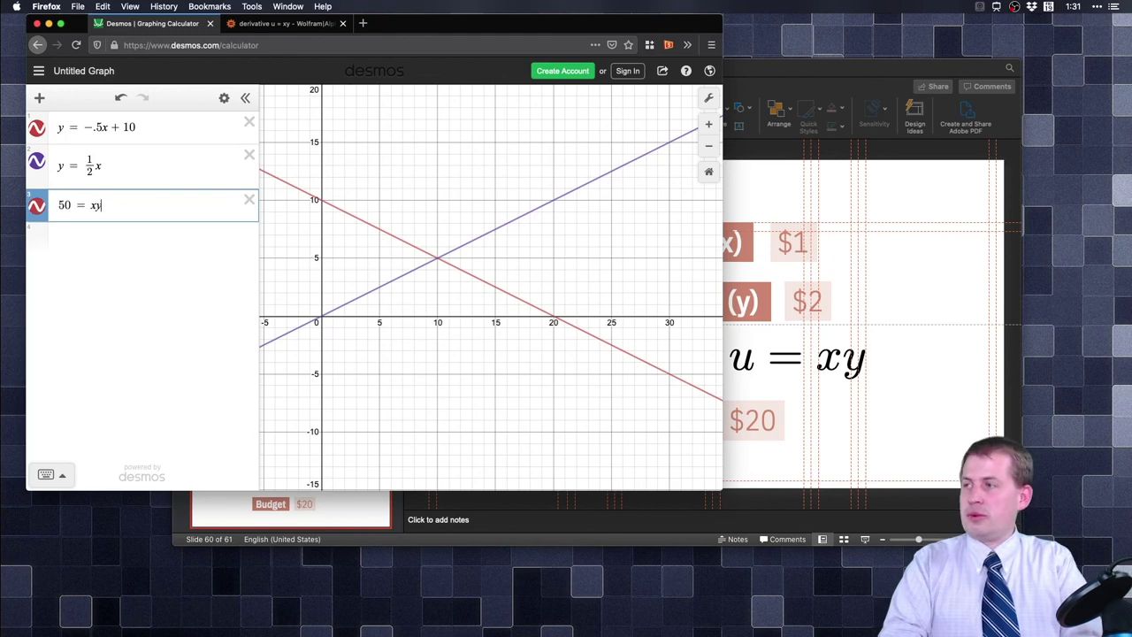
{"action": "left_click_drag", "start_coordinate": [423, 235], "coordinate": [640, 323]}
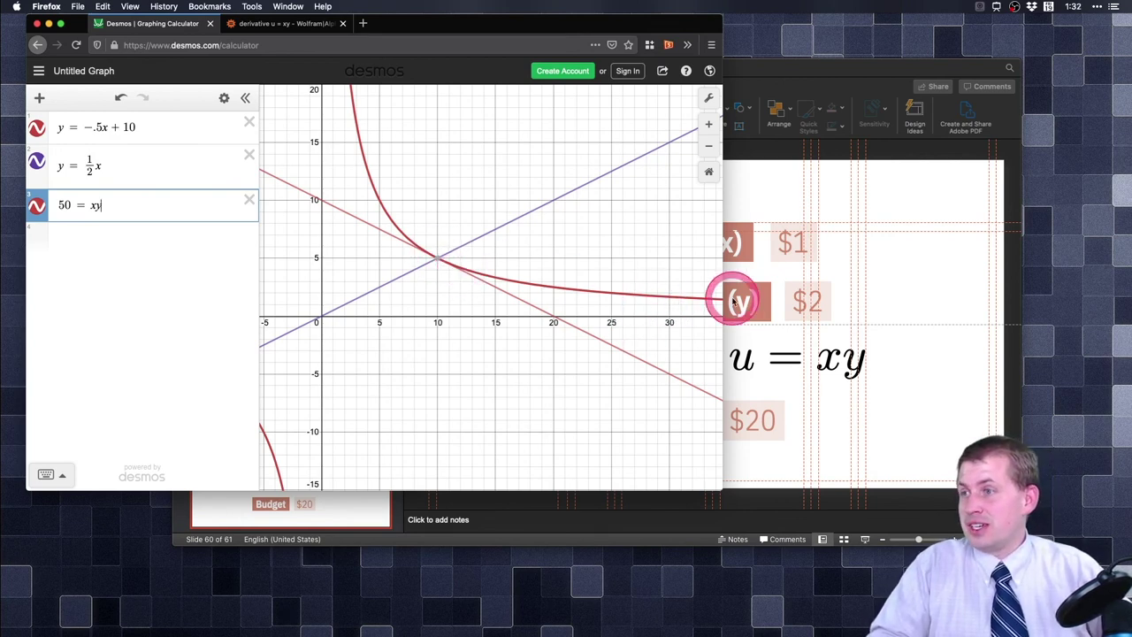
Switch to the PowerPoint slide to review the waffle and calzone prices, utility function and budget
{"action": "left_click", "coordinate": [823, 299]}
{"action": "left_click_drag", "start_coordinate": [824, 299], "coordinate": [1027, 218]}
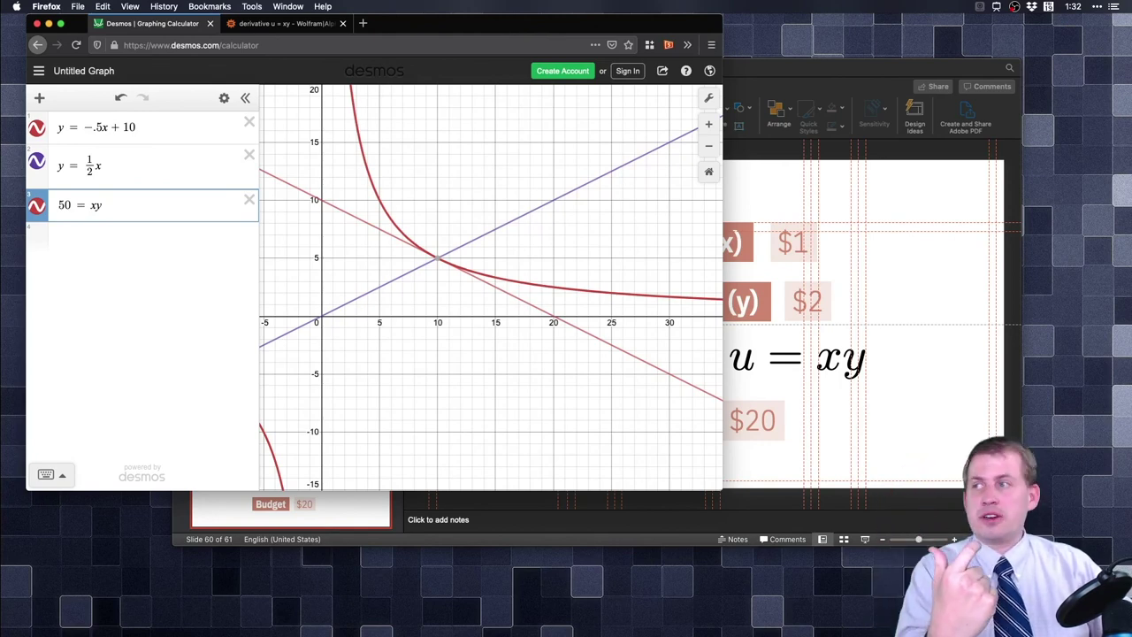
{"action": "left_click", "coordinate": [843, 218]}
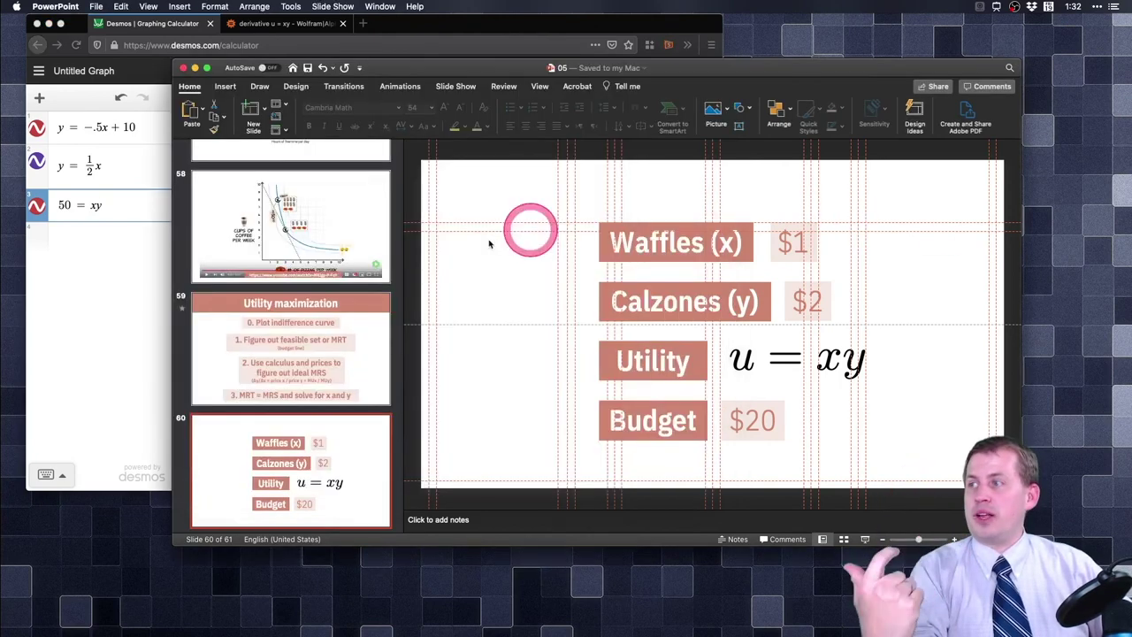
Return to the Desmos graph and display the coordinates of the point where all three graphs meet
{"action": "left_click", "coordinate": [106, 283]}
{"action": "mouse_move", "coordinate": [405, 239]}
{"action": "left_mouse_down"}
{"action": "mouse_move", "coordinate": [449, 256]}
{"action": "mouse_move", "coordinate": [438, 259]}
{"action": "left_mouse_up"}
{"action": "left_click", "coordinate": [372, 175]}
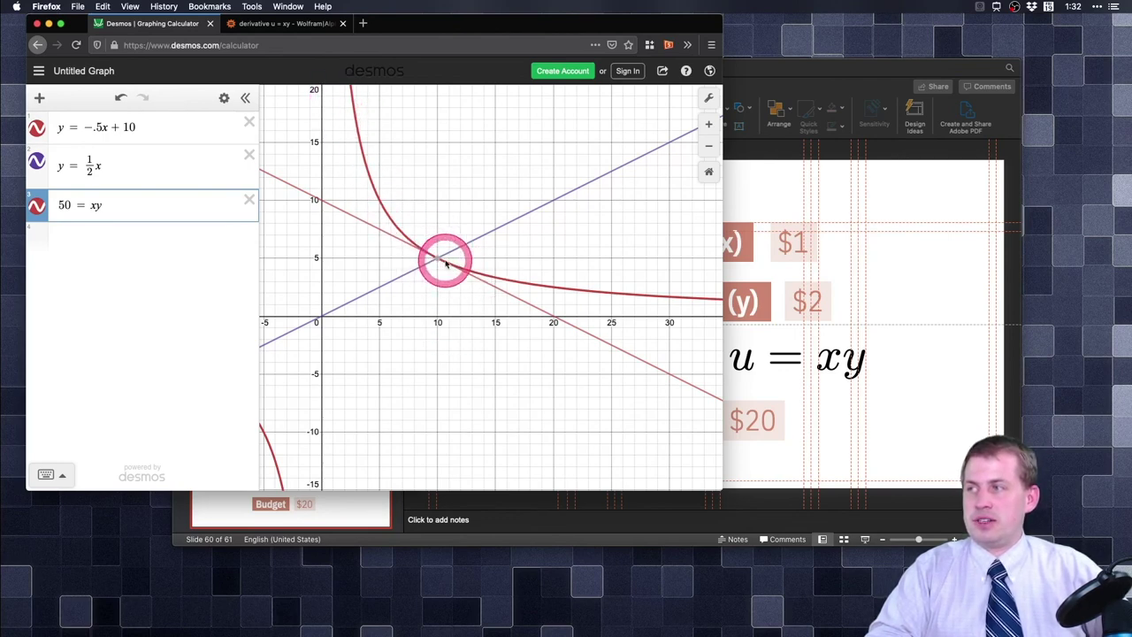
{"action": "mouse_move", "coordinate": [440, 257]}
{"action": "left_mouse_down"}
{"action": "mouse_move", "coordinate": [359, 141]}
{"action": "mouse_move", "coordinate": [447, 248]}
{"action": "mouse_move", "coordinate": [437, 258]}
{"action": "left_mouse_up"}
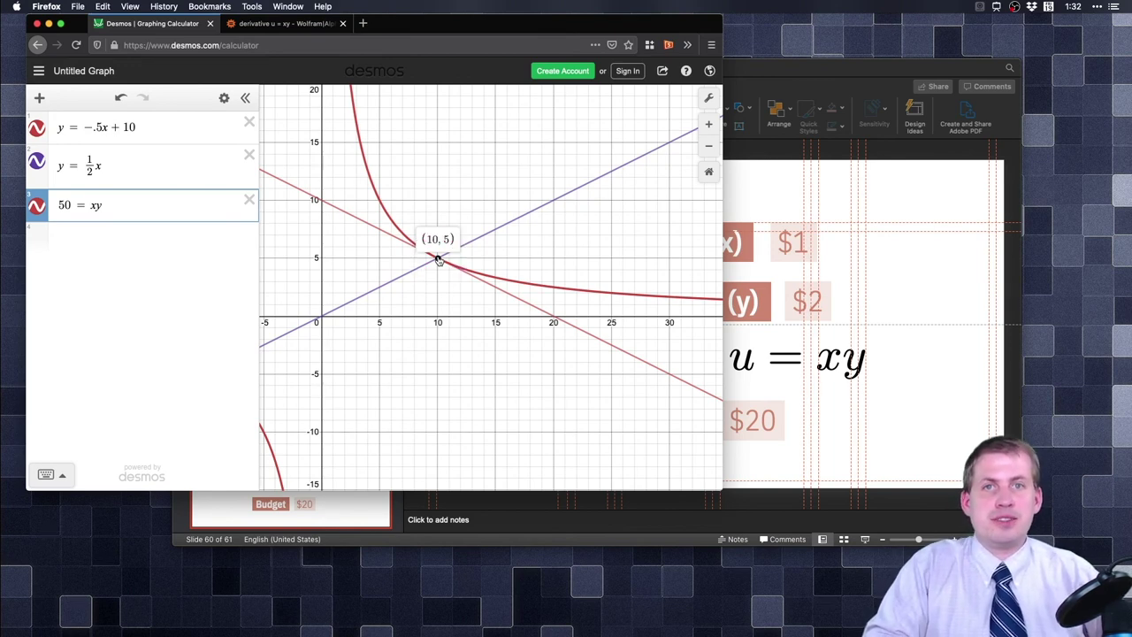